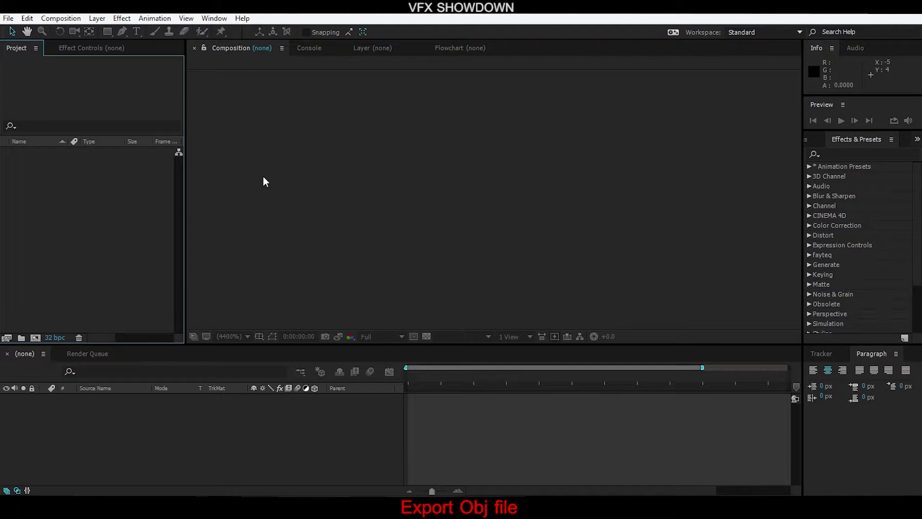
Check the console, layer and flowchart viewer tabs, then return to the composition viewer.
click(263, 177)
click(310, 47)
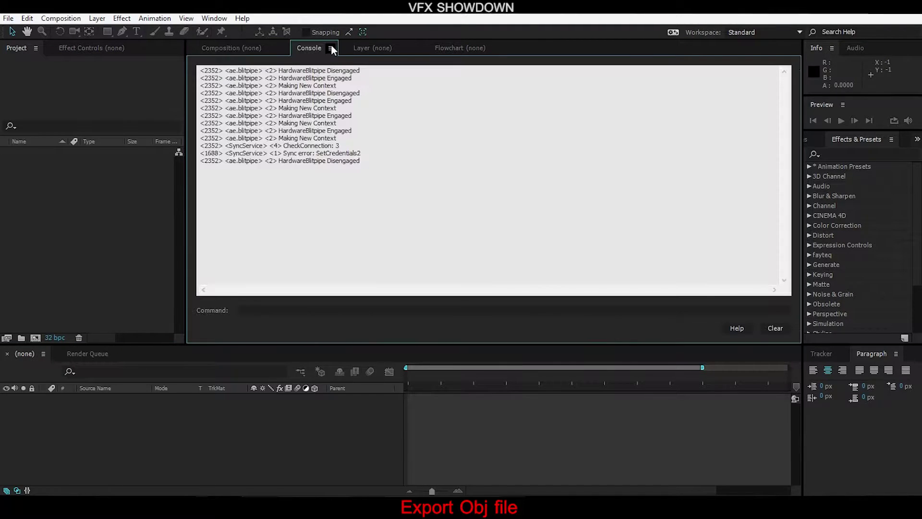
click(373, 48)
click(460, 47)
click(255, 48)
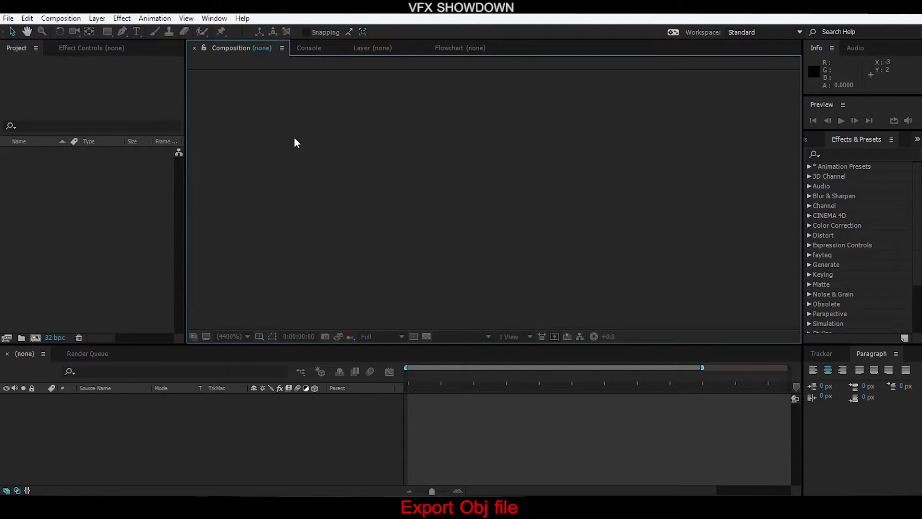
Create Comp 1 at 1280×720, 30 fps from the Project panel.
right_click(63, 195)
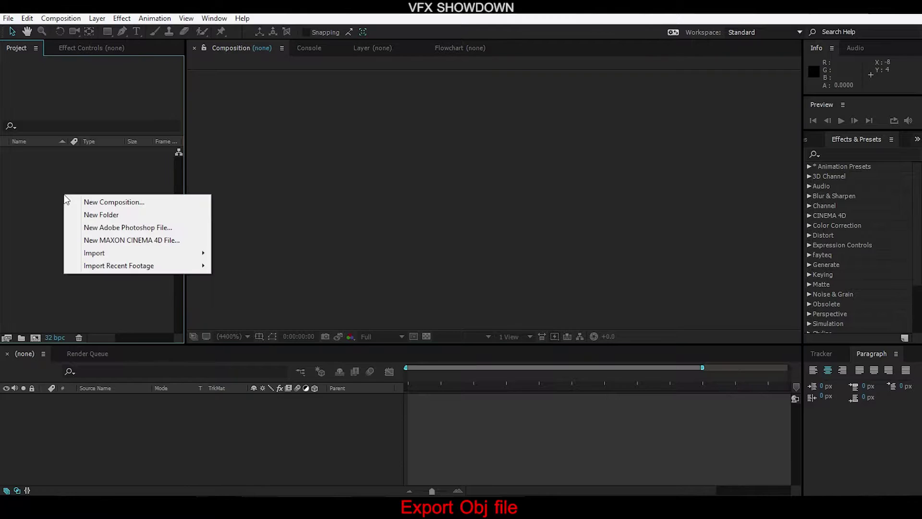
click(107, 202)
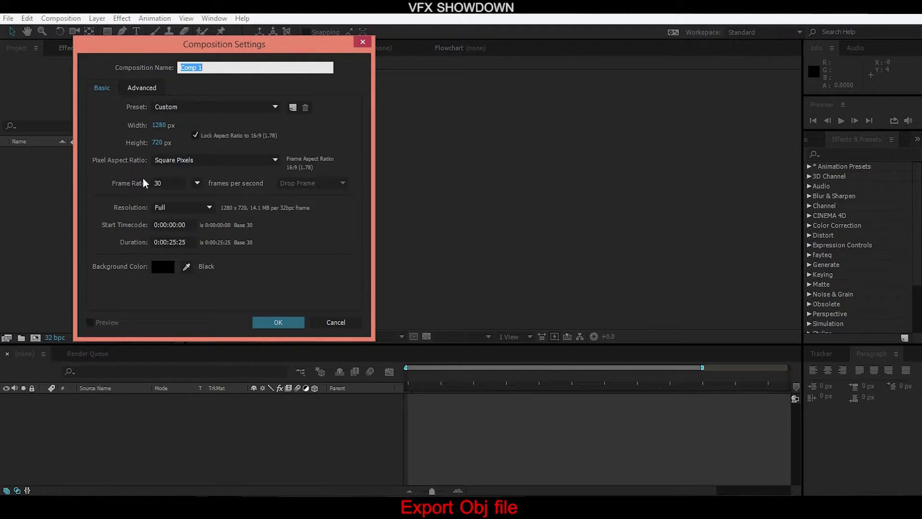
click(278, 323)
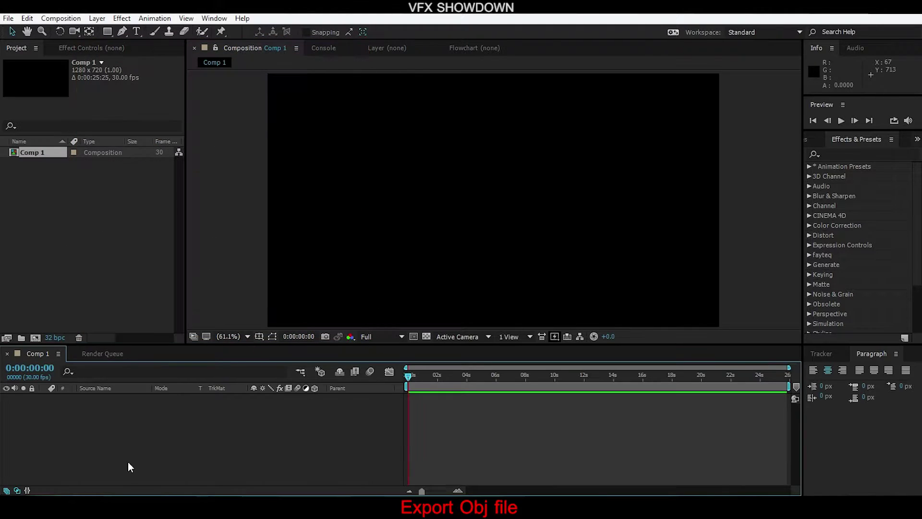
Add a new solid layer named e3d to Comp 1.
right_click(146, 428)
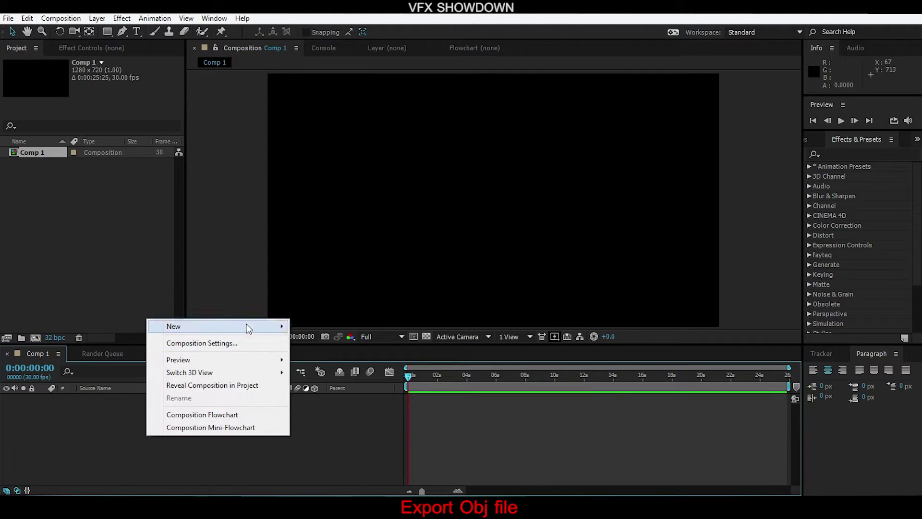
mouse_move(246, 325)
click(331, 356)
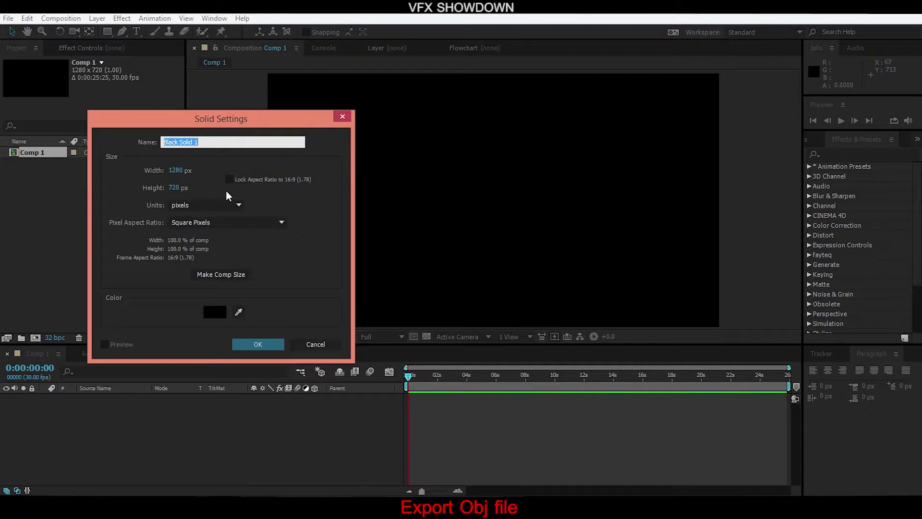
text(e3d)
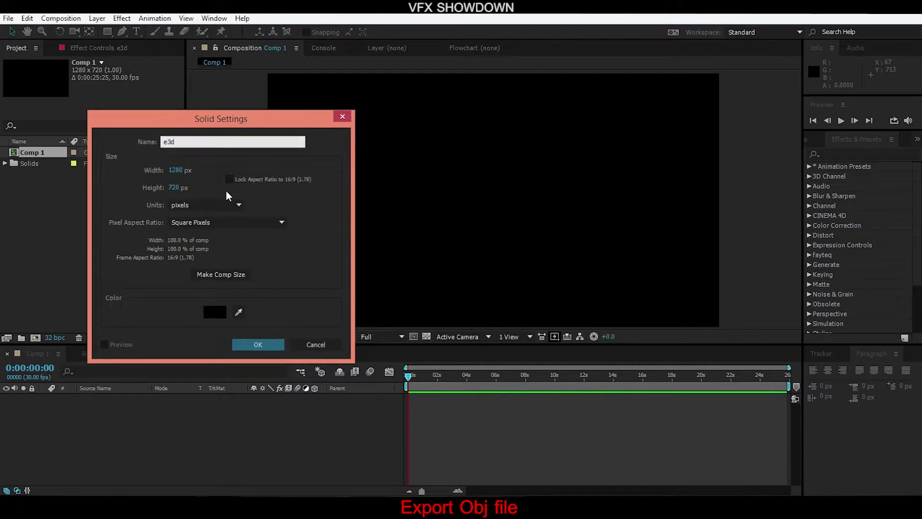
key(Return)
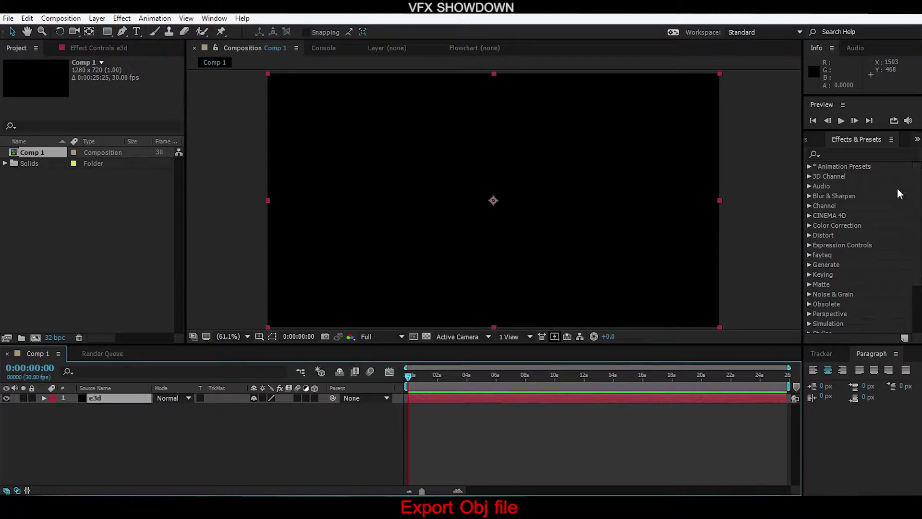
Find the Element effect by searching 'elem' and apply it to the e3d layer.
click(867, 154)
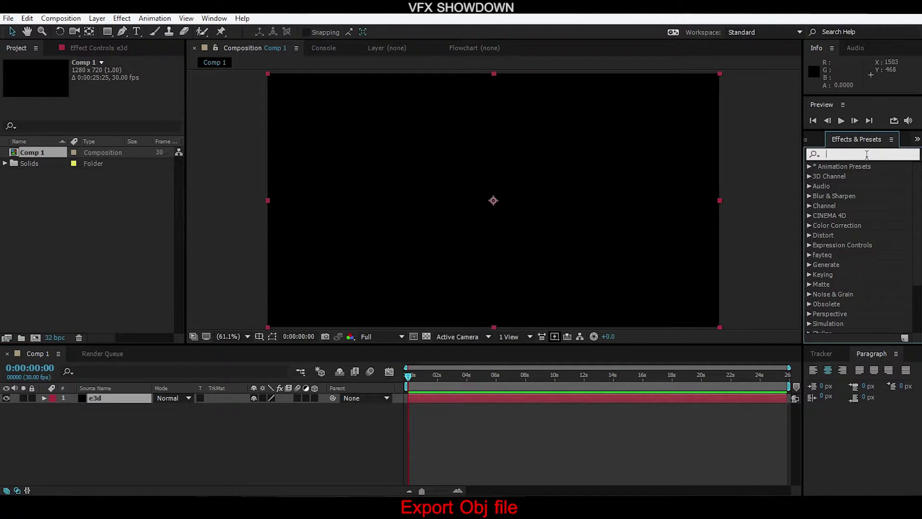
text(elem)
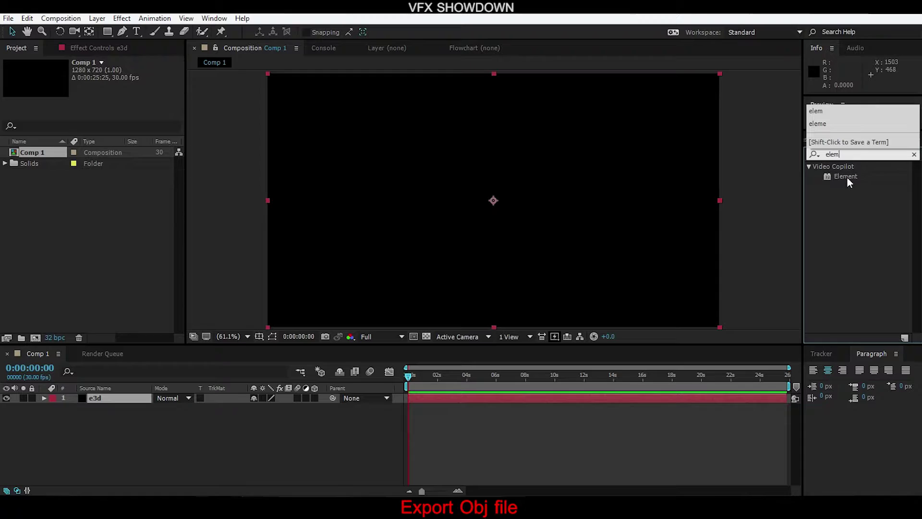
drag(846, 177, 459, 215)
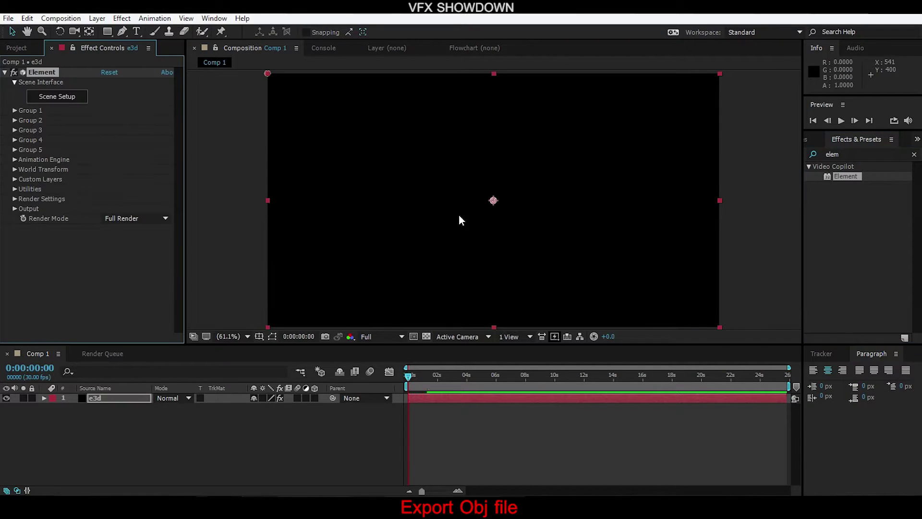
Open Element 3D Scene Setup and browse the Starter_Pack_Physical and main Models folders.
click(68, 102)
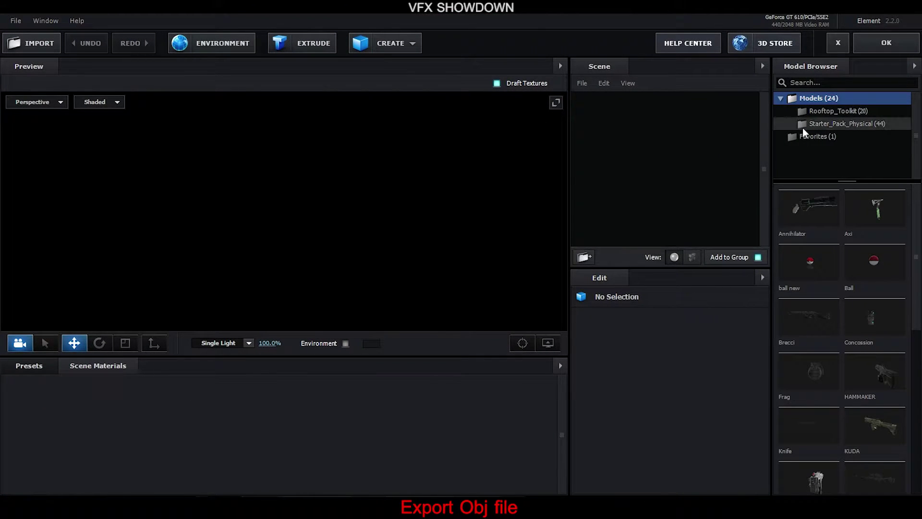
click(824, 125)
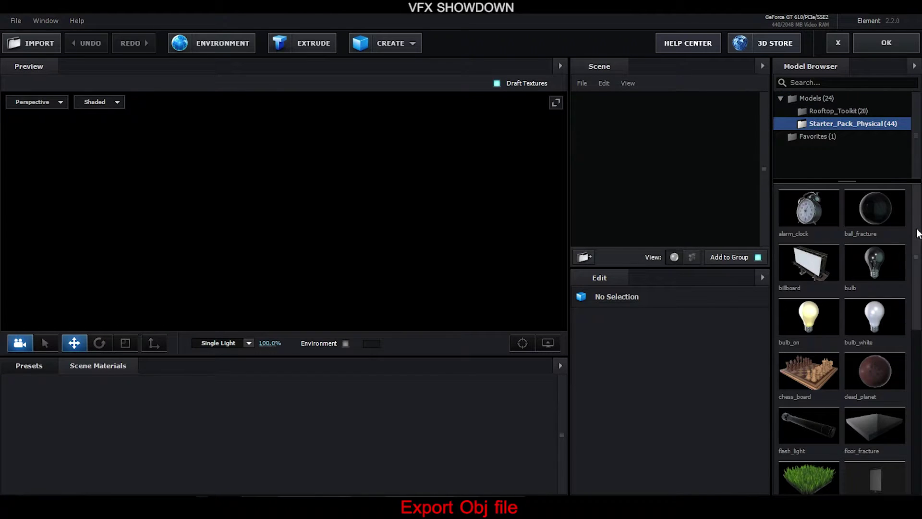
drag(916, 261, 920, 211)
click(810, 102)
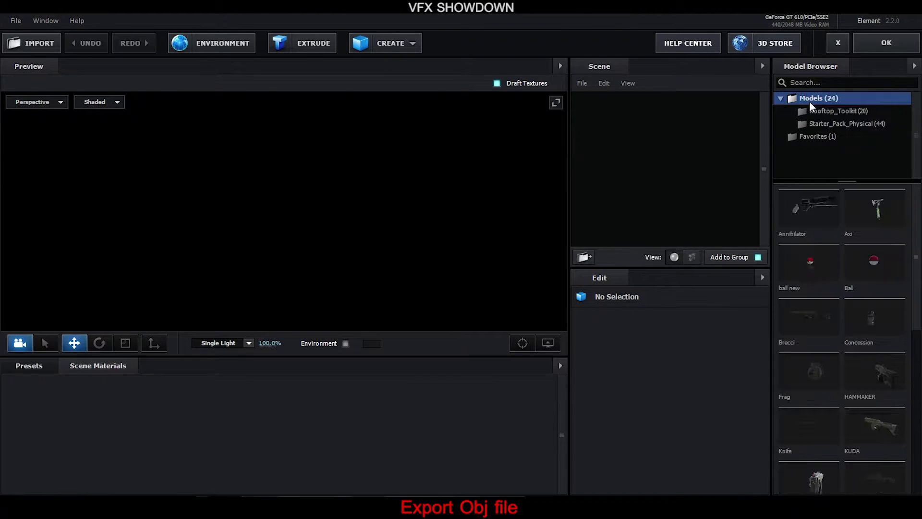
drag(917, 262, 913, 225)
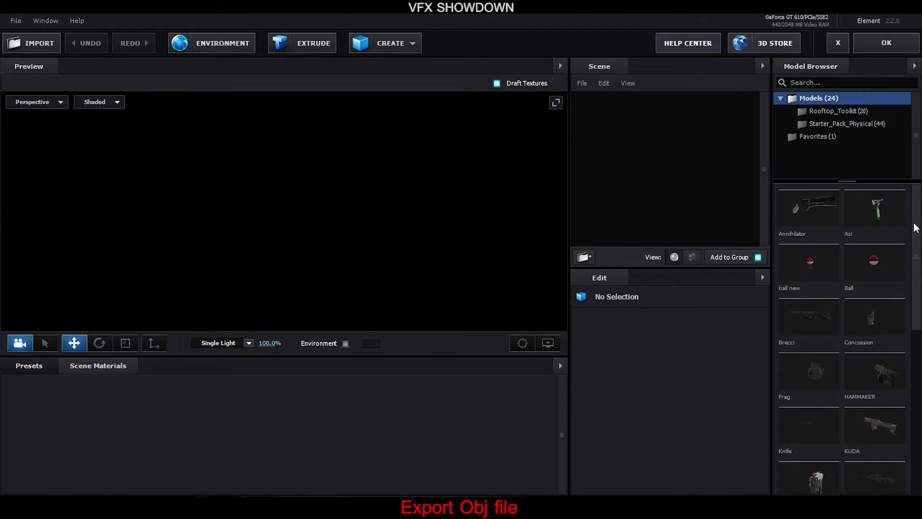
Add the Axi model to the scene and rotate it 90° on X.
double_click(882, 212)
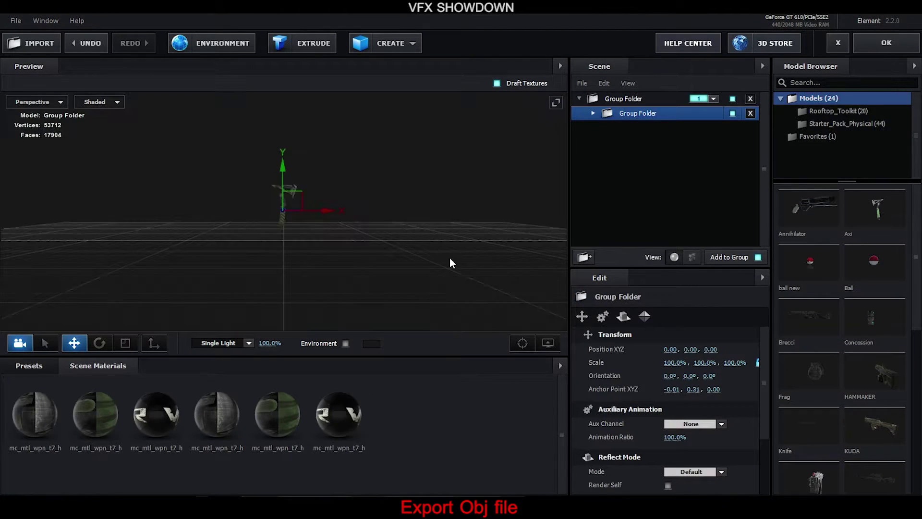
drag(341, 249, 282, 247)
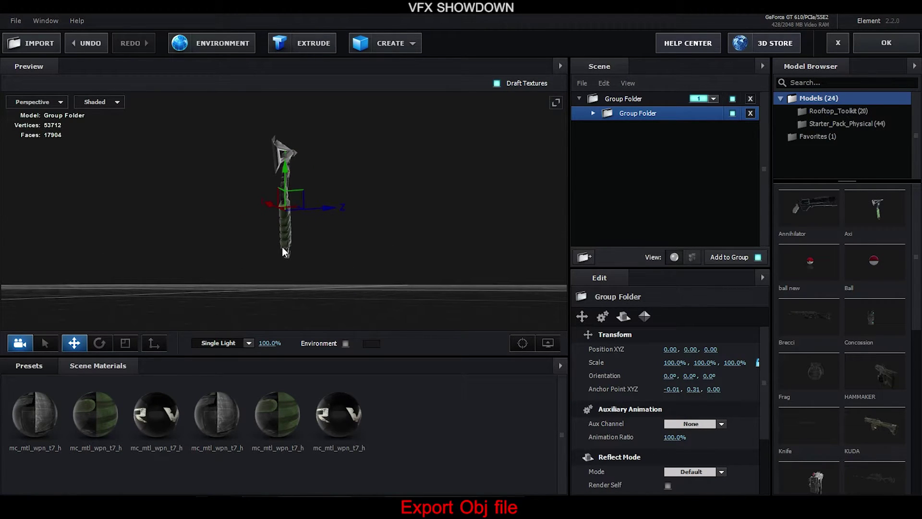
key(r)
key(e)
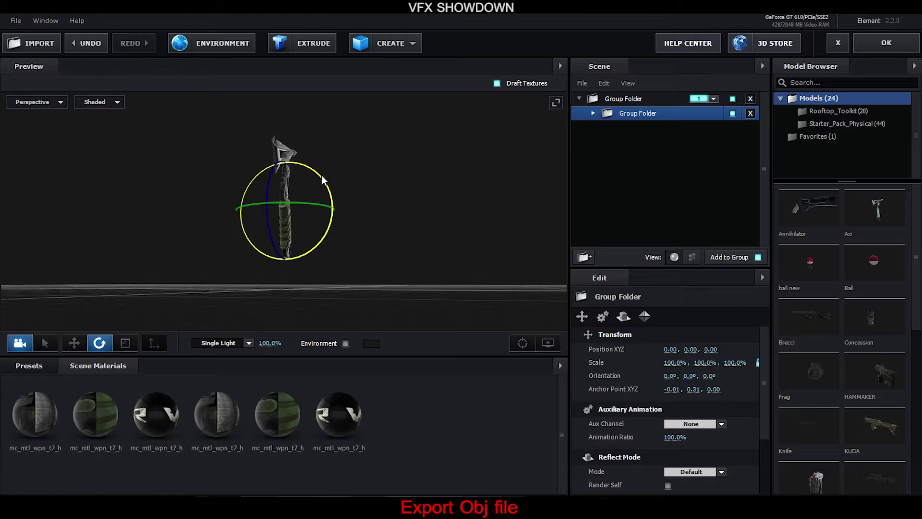
drag(321, 175, 385, 255)
Switch the environment map to Basic_2K_11 with midtone input level 0.45.
click(207, 43)
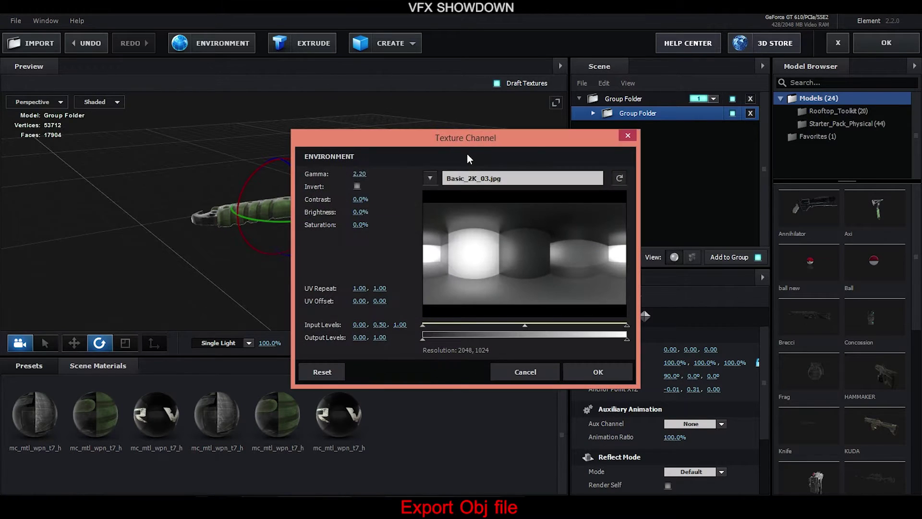
click(567, 181)
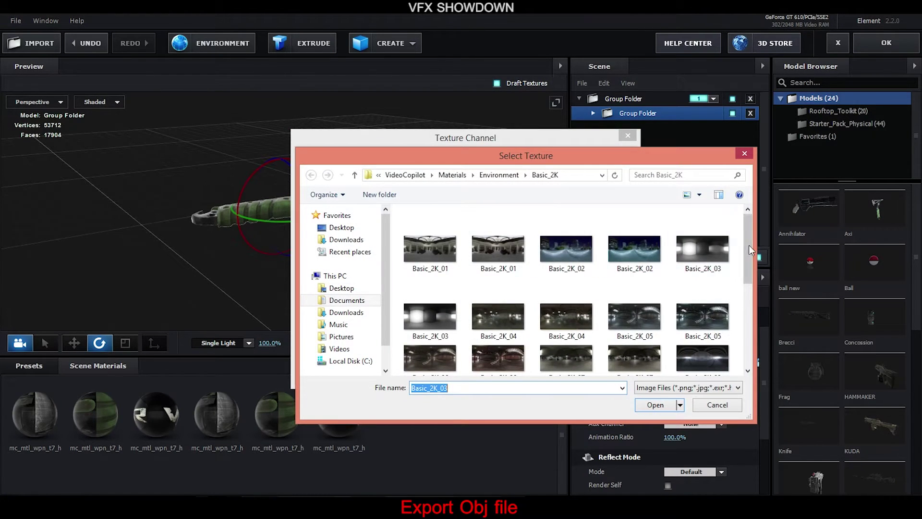
drag(748, 245, 740, 318)
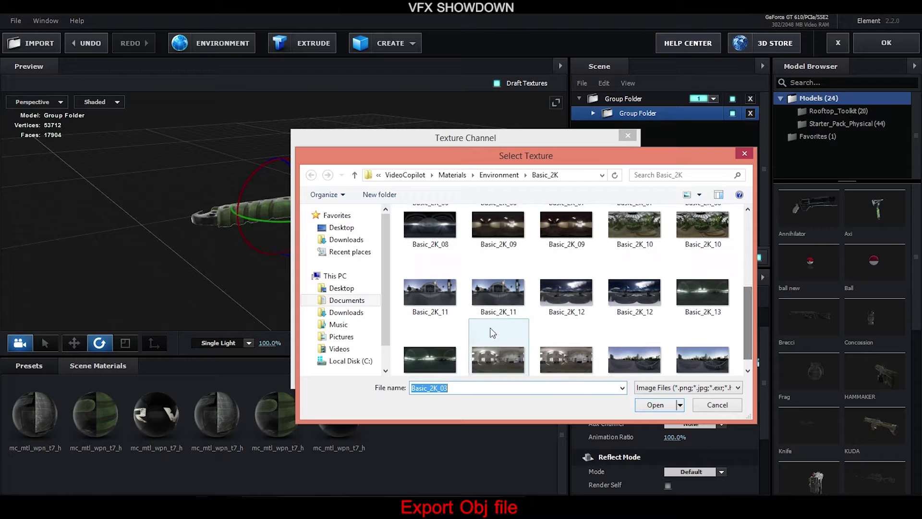
click(417, 302)
double_click(417, 302)
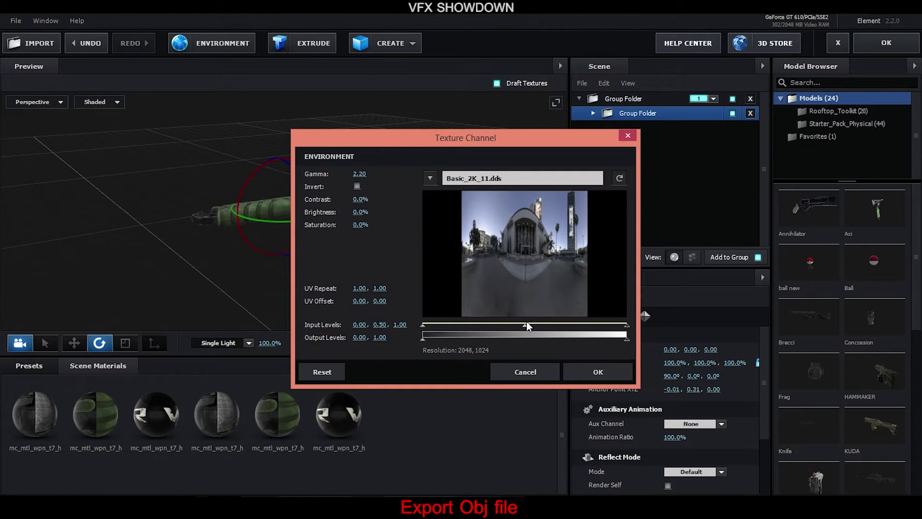
mouse_move(526, 326)
mouse_down()
mouse_move(552, 327)
mouse_move(517, 326)
mouse_up()
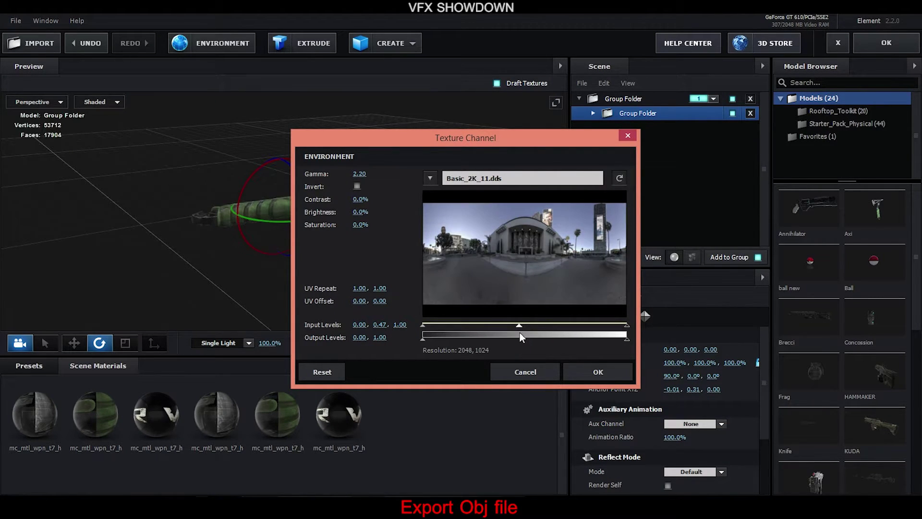
click(578, 367)
drag(425, 281, 408, 234)
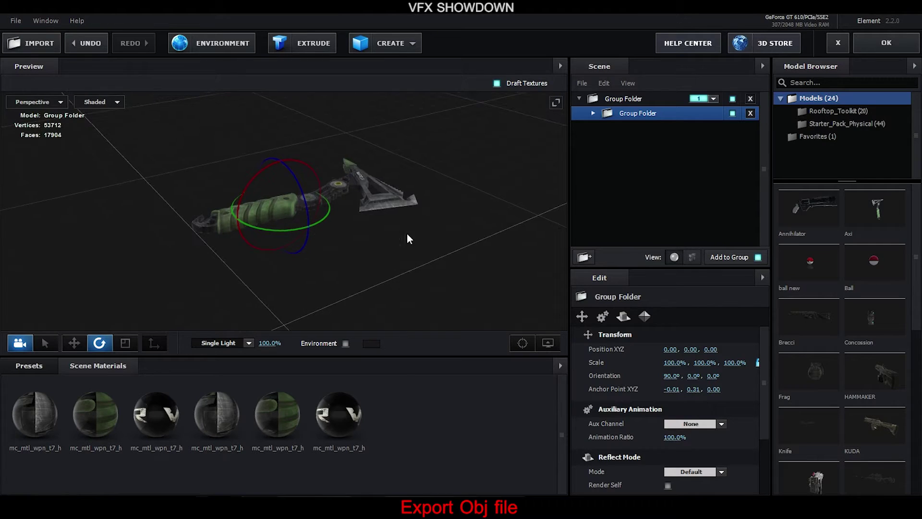
Disable Draft Textures and orbit the preview to inspect the axe head side-on.
click(497, 84)
drag(407, 200, 303, 191)
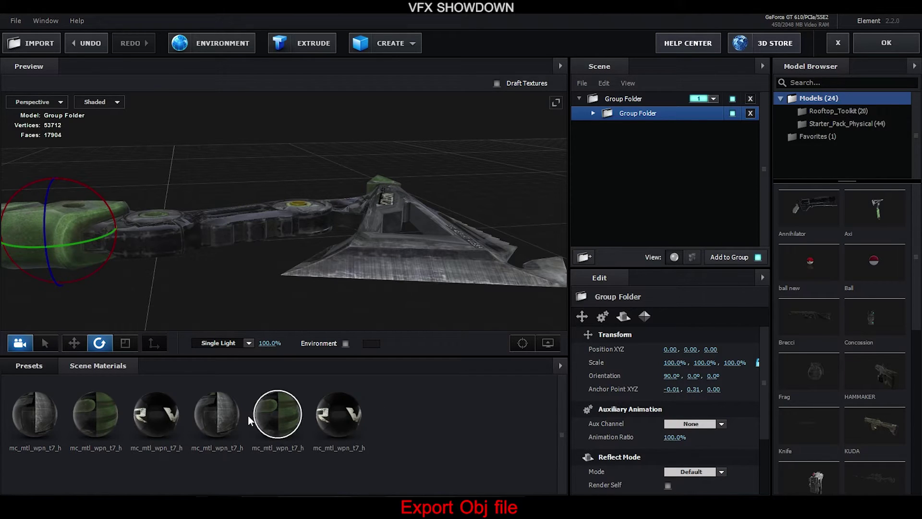
drag(224, 280, 286, 281)
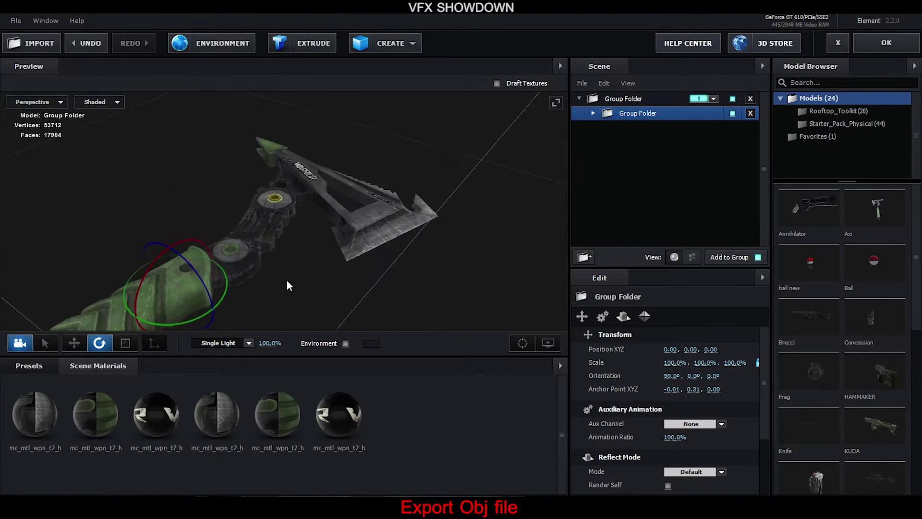
drag(350, 292, 330, 331)
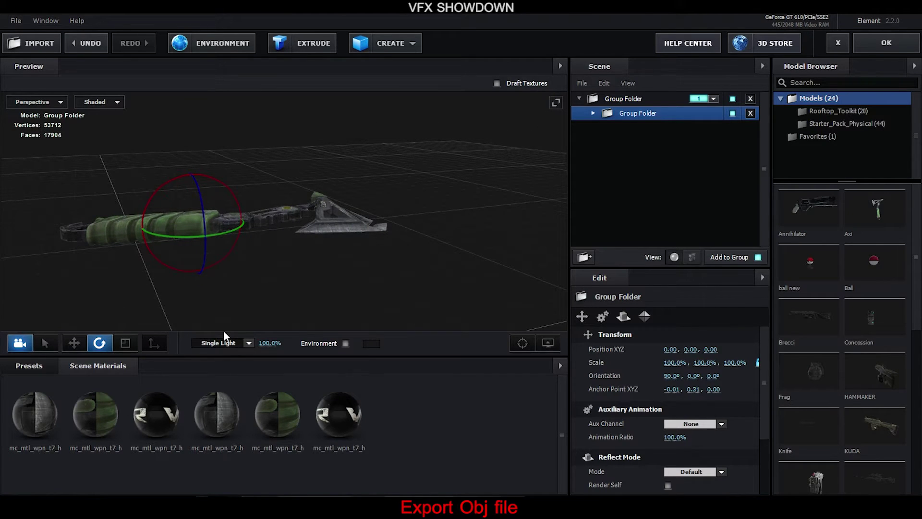
Expand the nested Group Folder, test-rotate the hatchet, then undo back to 0° orientation.
click(593, 111)
click(593, 111)
click(593, 112)
click(681, 131)
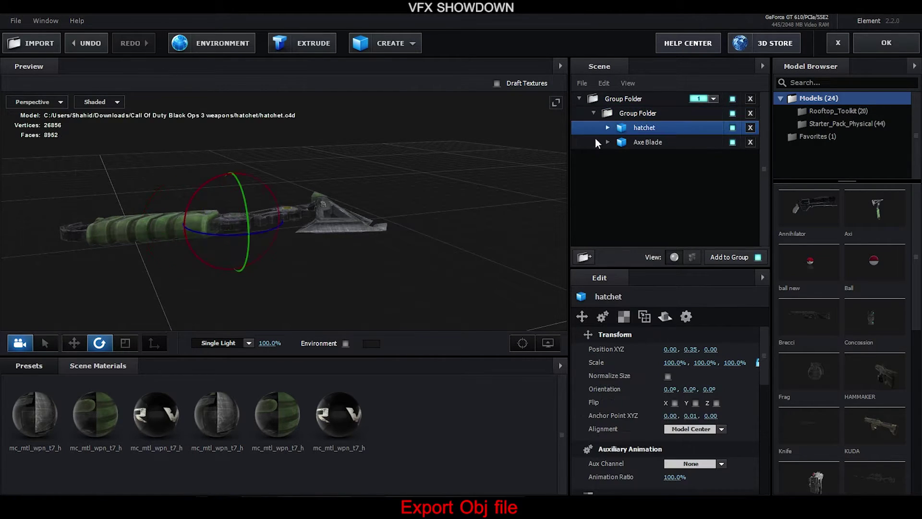
mouse_move(271, 192)
mouse_down()
mouse_move(246, 168)
mouse_move(347, 205)
mouse_move(345, 176)
mouse_up()
click(639, 142)
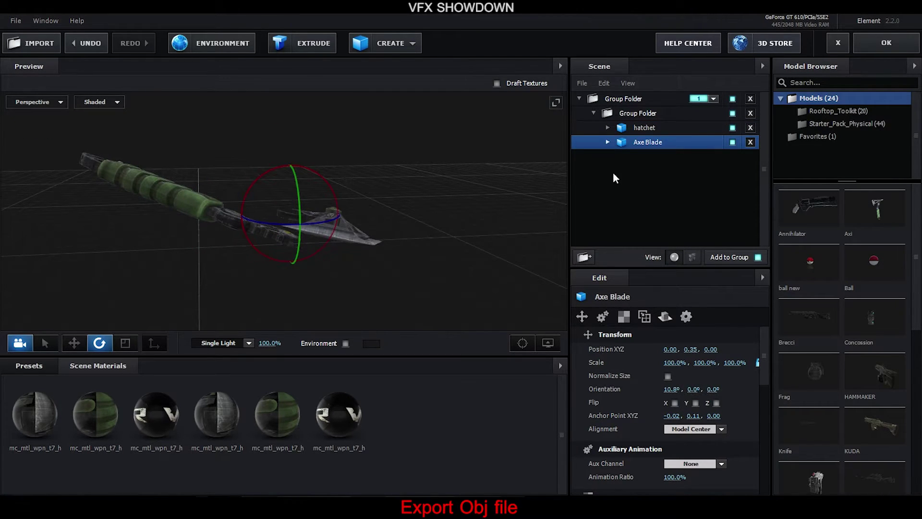
key(ctrl+z)
key(ctrl+z)
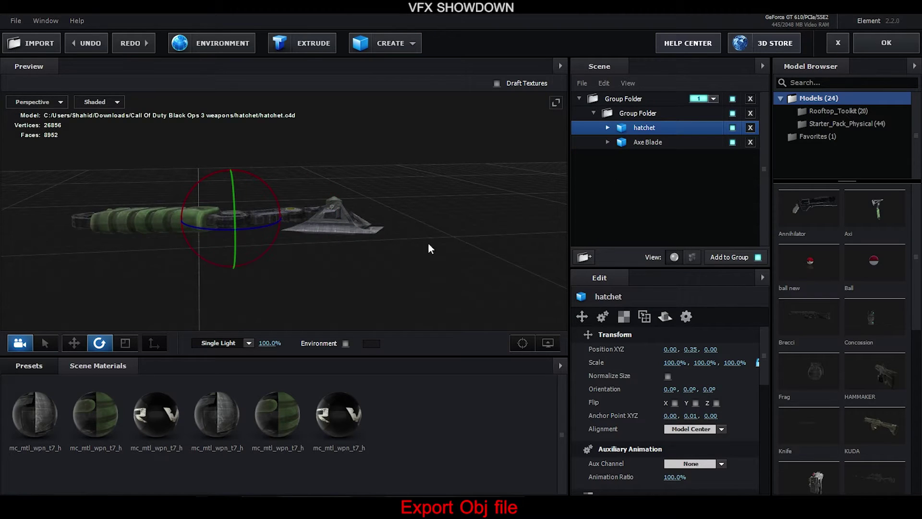
mouse_move(428, 244)
mouse_down()
mouse_move(286, 243)
mouse_move(410, 266)
mouse_move(340, 247)
mouse_move(376, 264)
mouse_move(355, 258)
mouse_move(385, 215)
mouse_move(419, 232)
mouse_move(382, 217)
mouse_move(400, 219)
mouse_up()
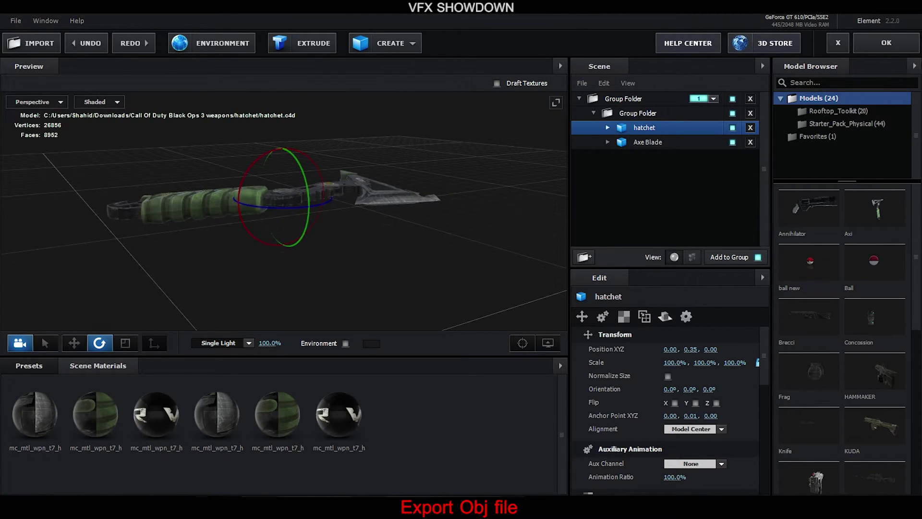
Apply the Element scene and add a new Camera 1 layer to the composition.
click(876, 45)
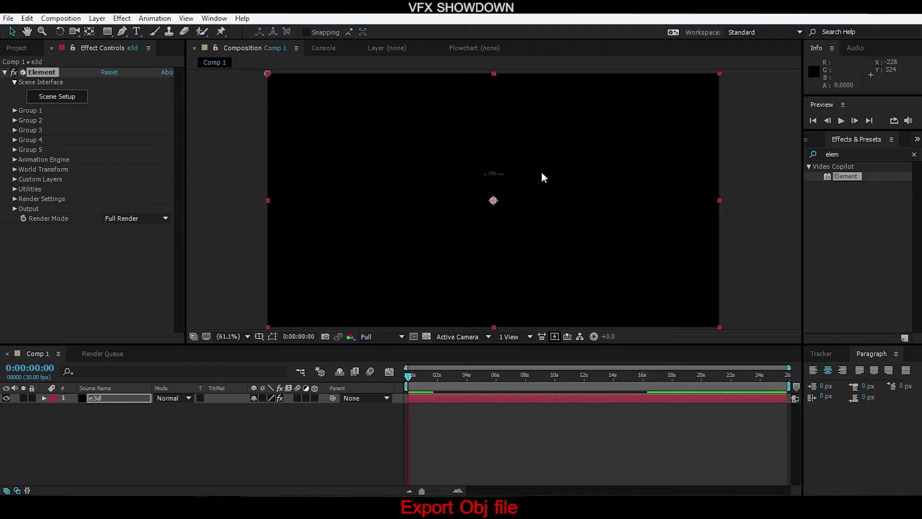
right_click(159, 311)
mouse_move(287, 318)
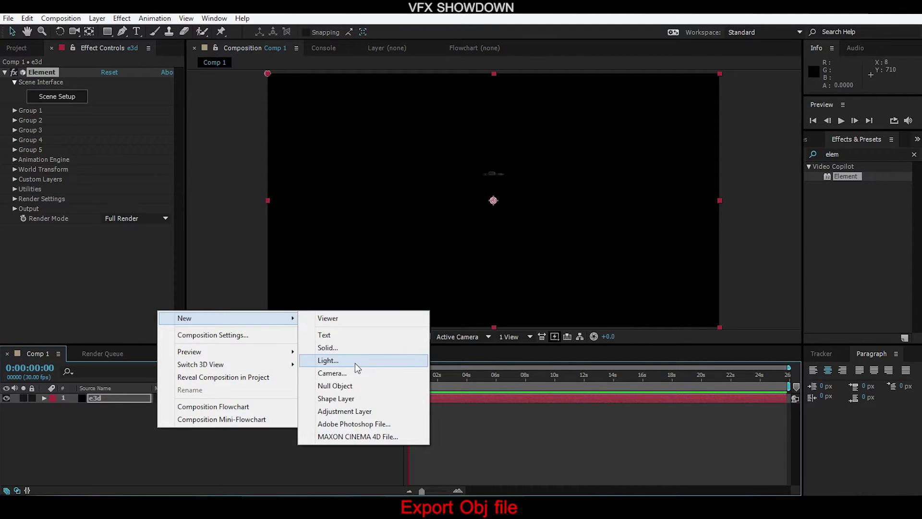
click(347, 373)
click(577, 377)
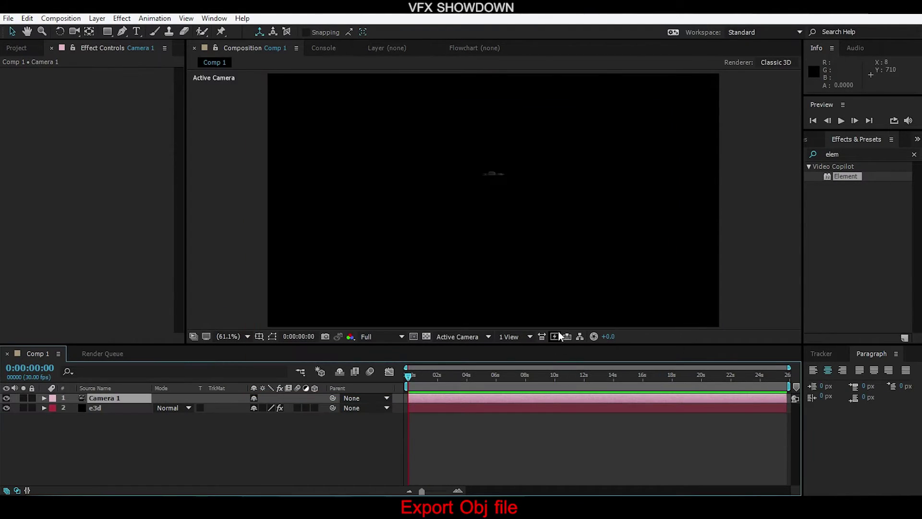
Orbit Camera 1 to an angled view of the axe, then reselect the e3d layer.
click(523, 218)
right_click(514, 224)
key(Escape)
key(c)
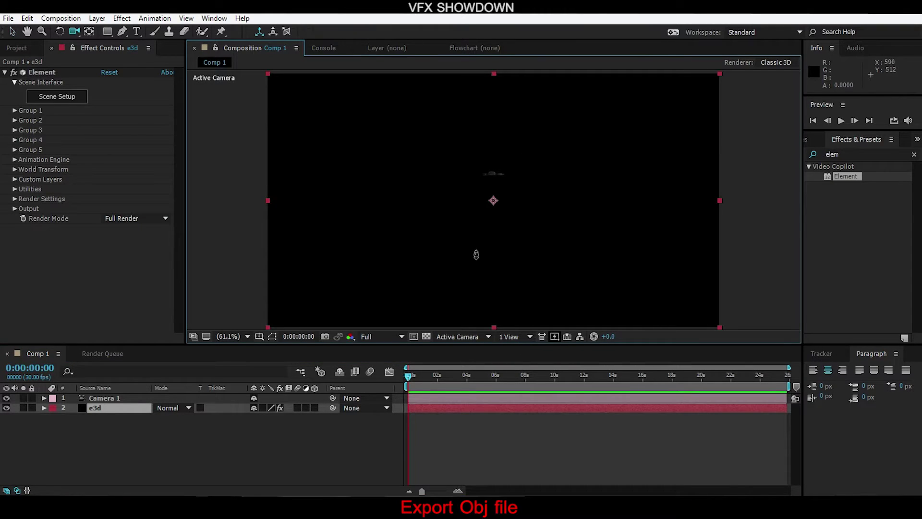
drag(476, 254, 464, 290)
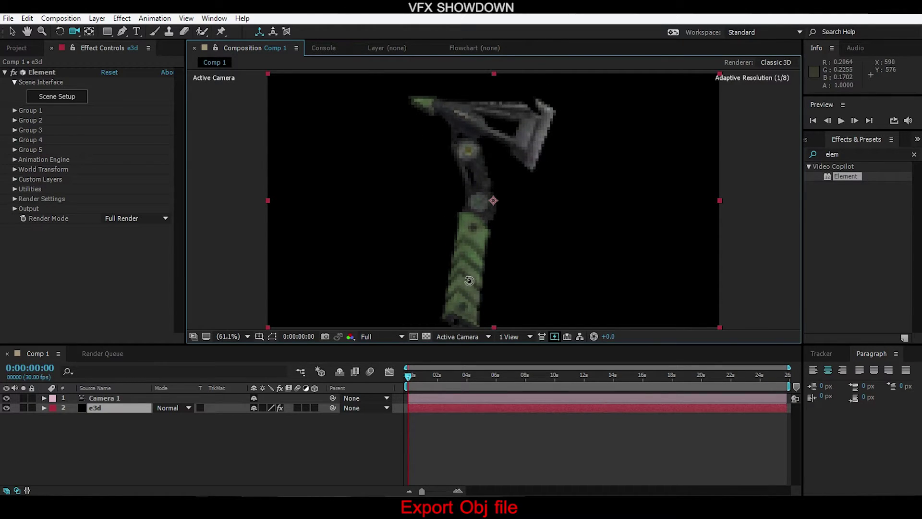
drag(469, 281, 383, 240)
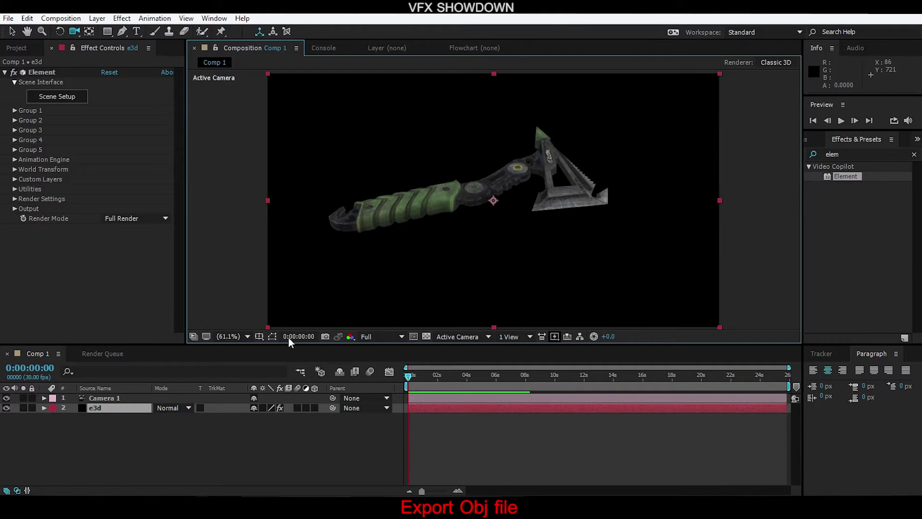
click(128, 400)
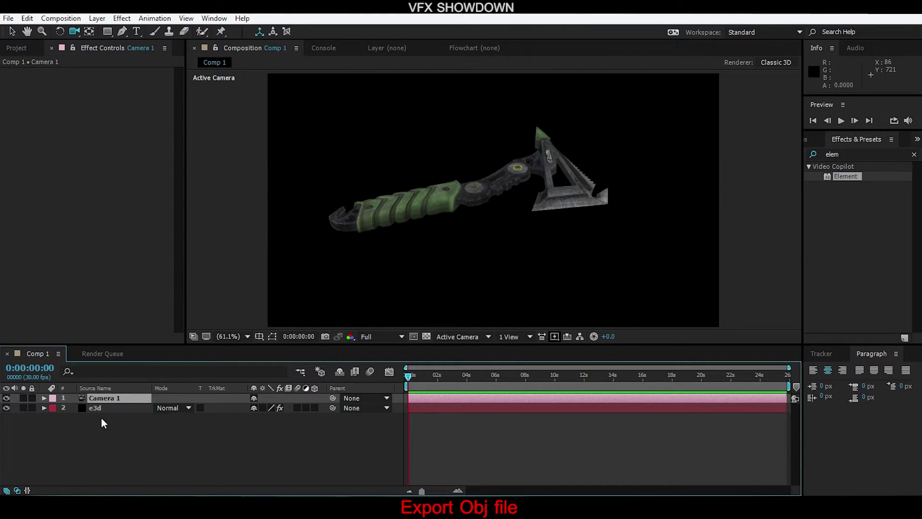
click(118, 409)
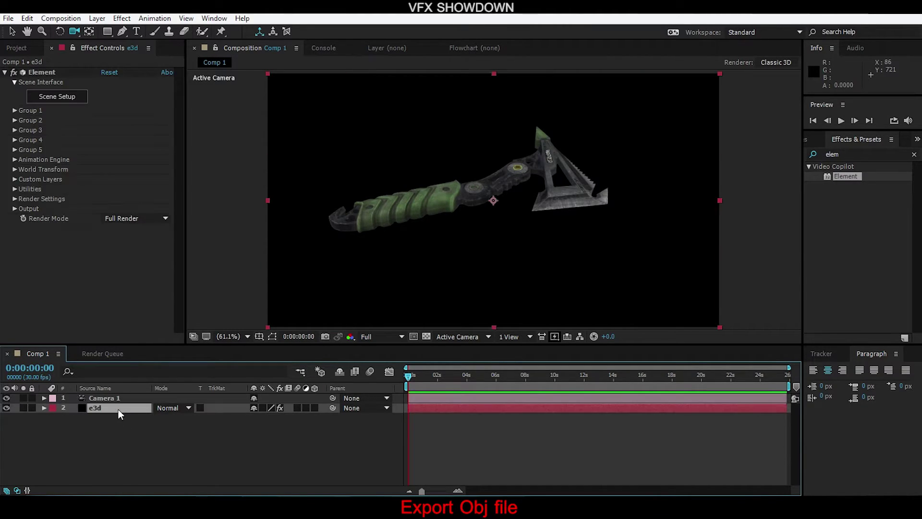
Set Element's Group to Export to Group 1 and start the OBJ export with Generate.
click(17, 191)
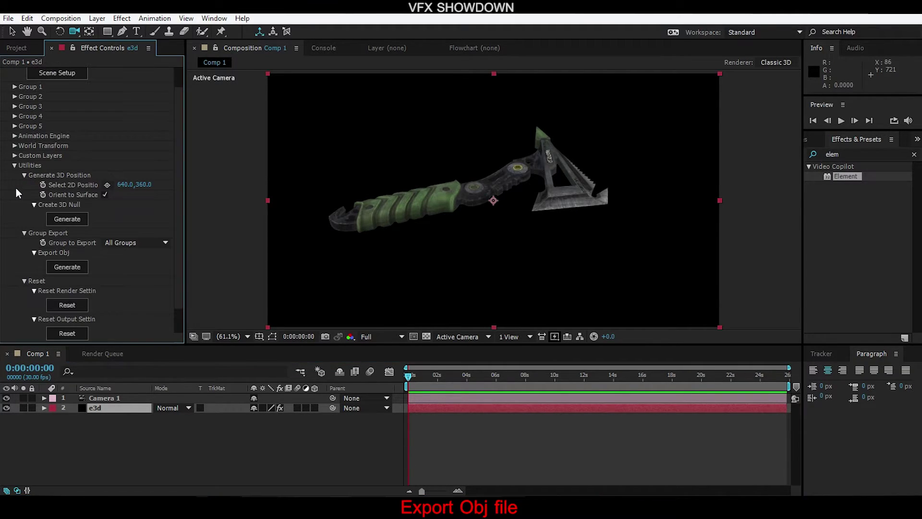
scroll(178, 219, down, 2)
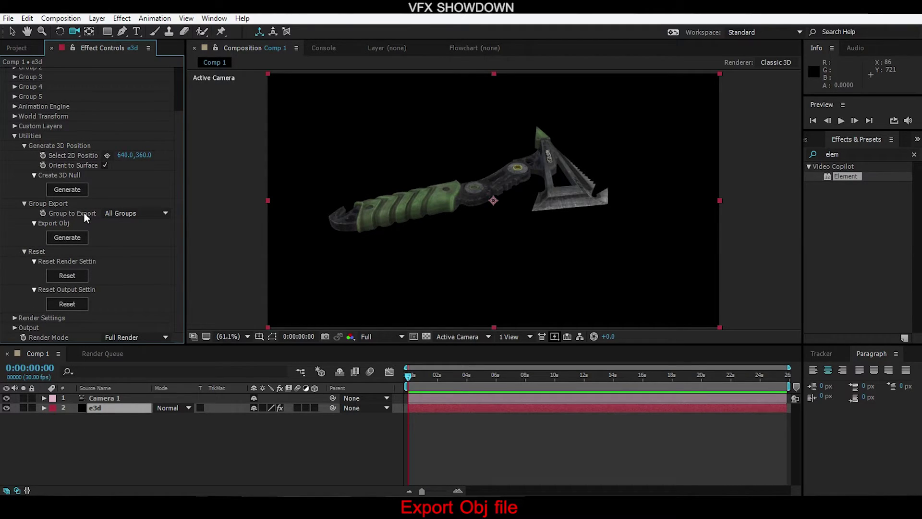
click(140, 217)
click(147, 239)
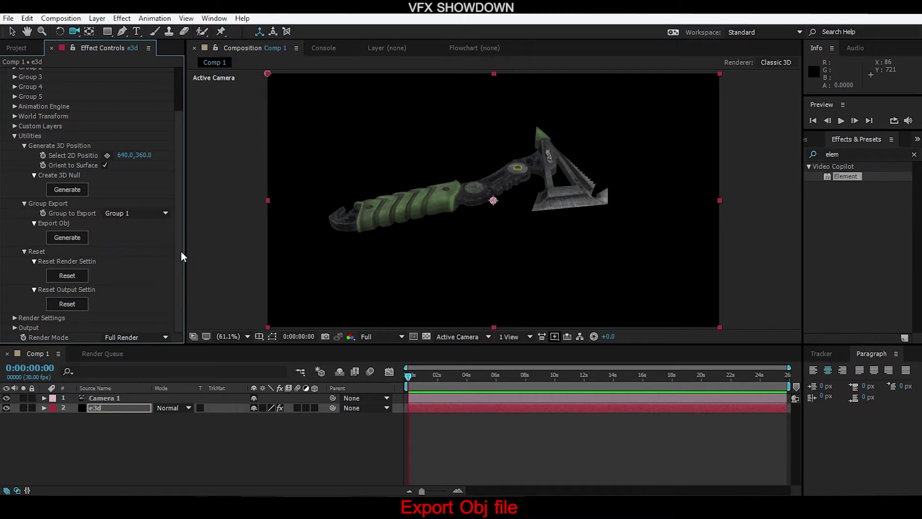
scroll(178, 165, up, 3)
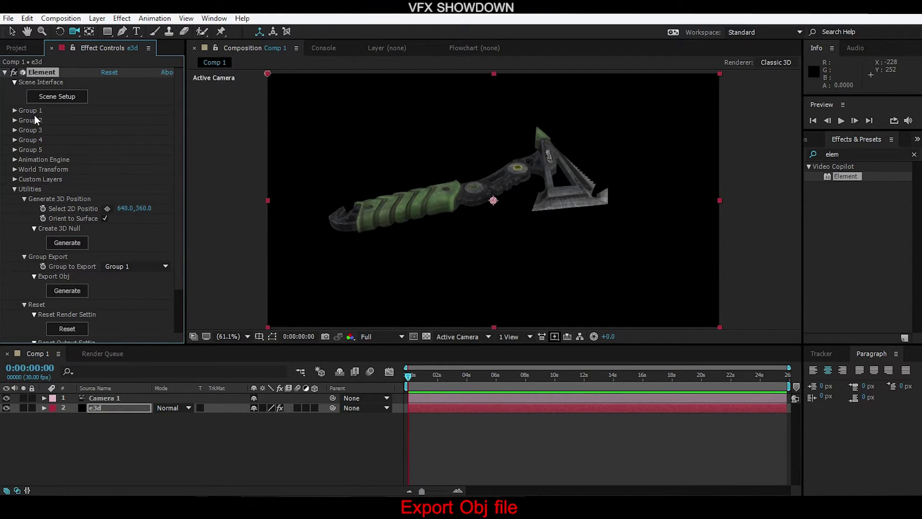
scroll(181, 200, down, 3)
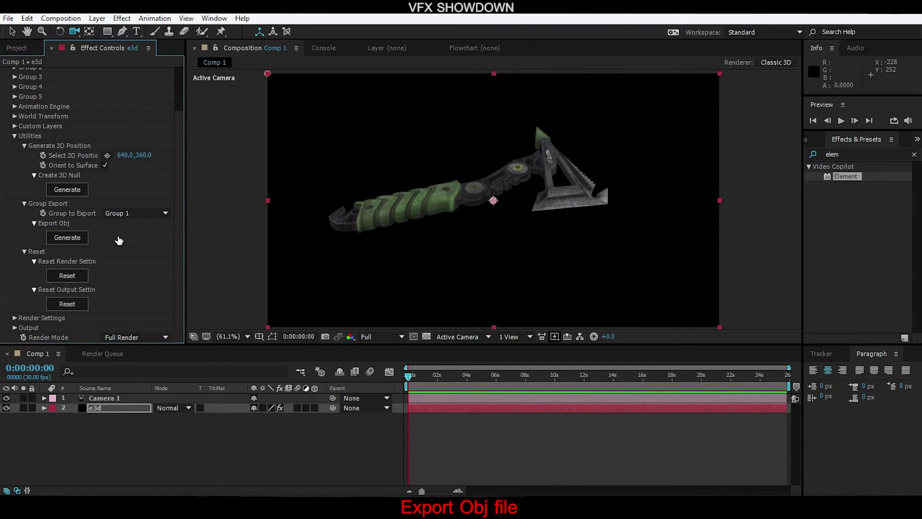
click(71, 240)
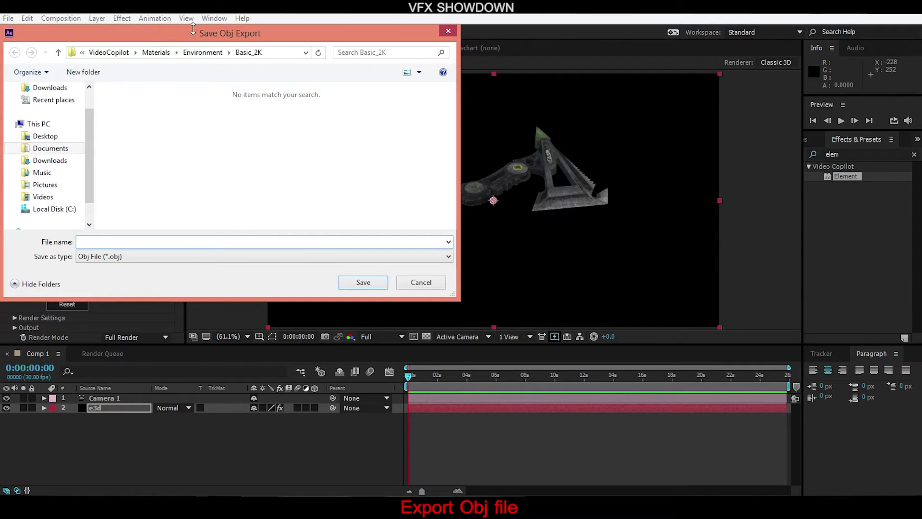
Save the export as Element.obj in the Videos\AE Obj files folder.
drag(192, 29, 373, 76)
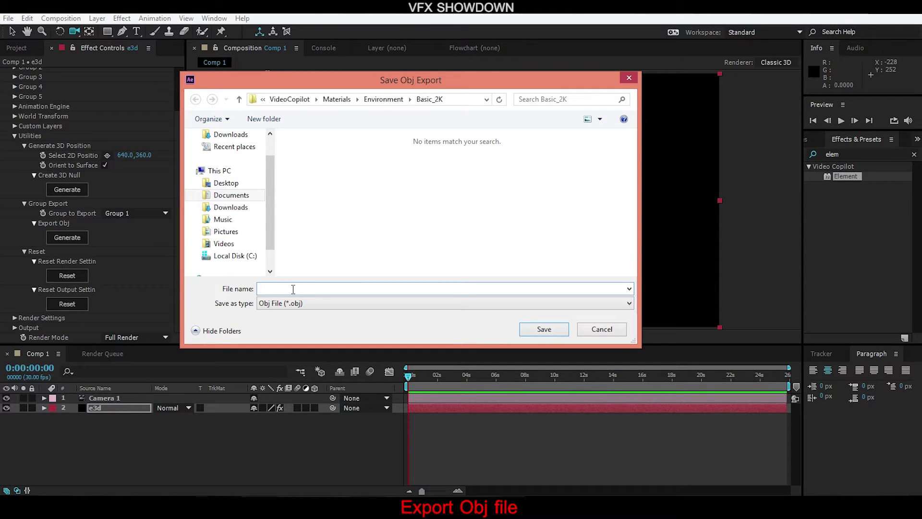
text(Element)
click(224, 244)
double_click(316, 183)
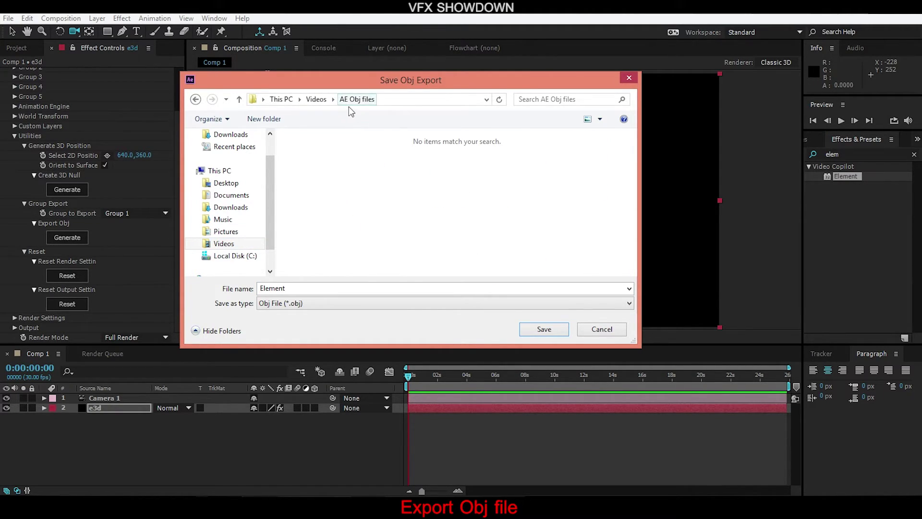
double_click(297, 287)
click(340, 249)
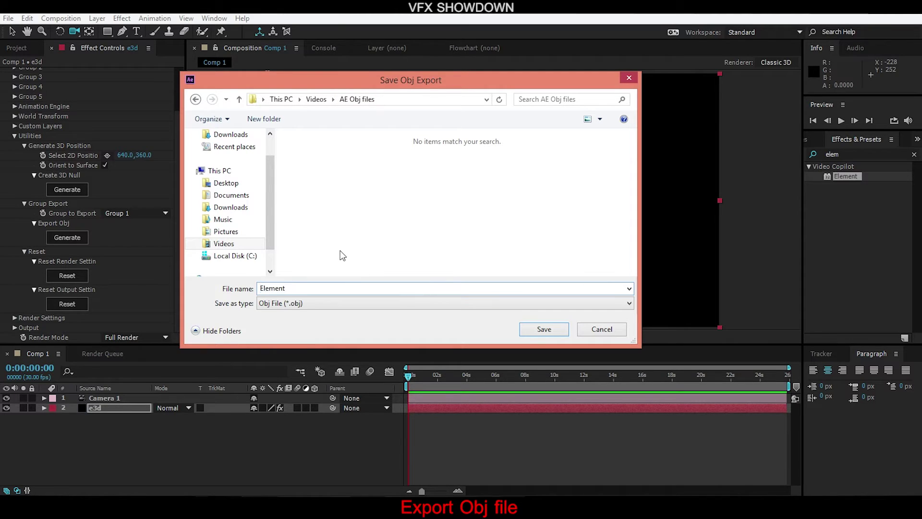
click(532, 329)
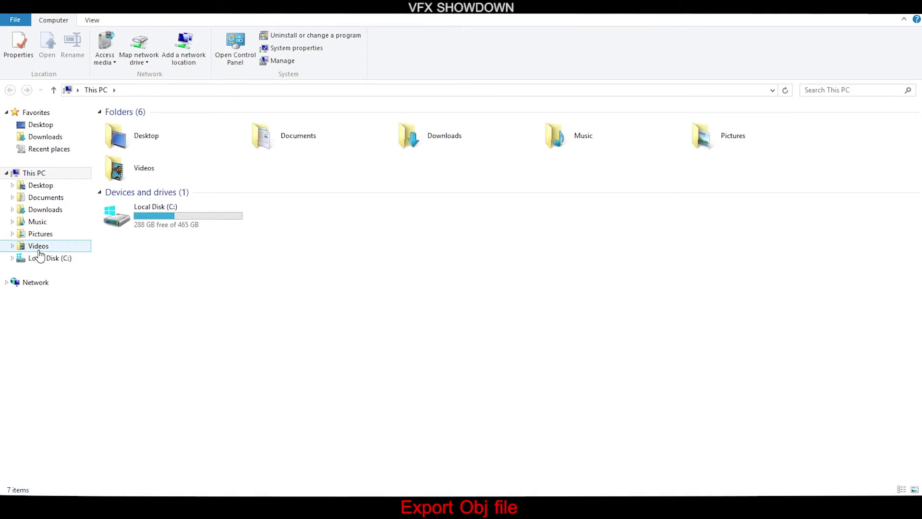
Open the AE Obj files folder inside Videos and select the three exported files.
click(38, 247)
double_click(134, 159)
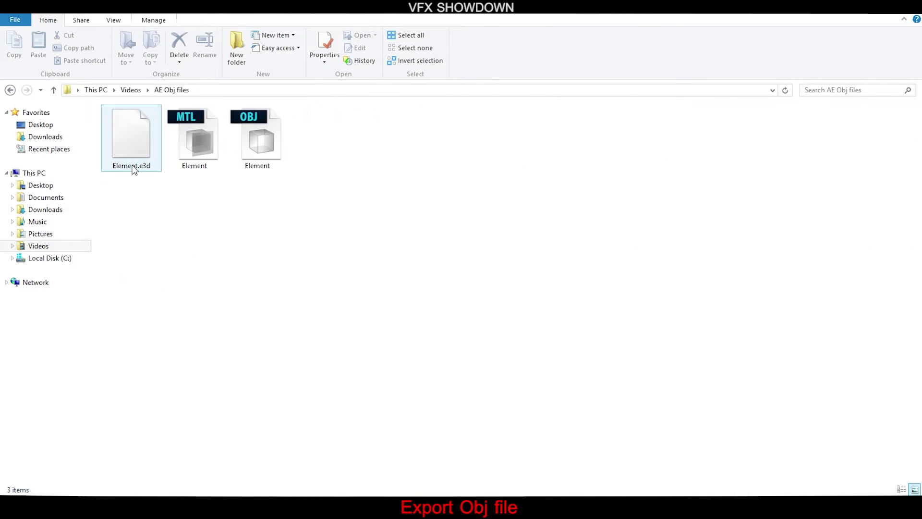
drag(324, 146, 336, 189)
Inspect Element.e3d, the Element MTL and the 5.46 MB Element OBJ one by one.
click(127, 154)
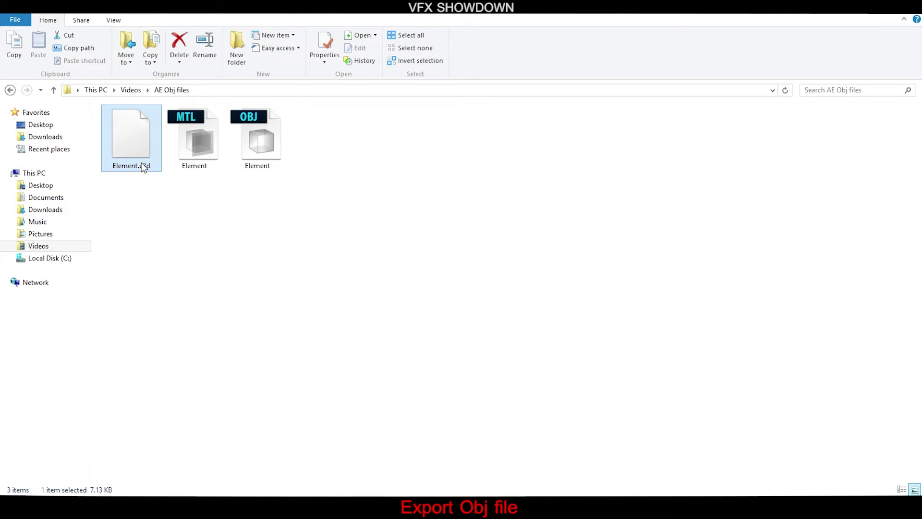
double_click(141, 162)
click(189, 146)
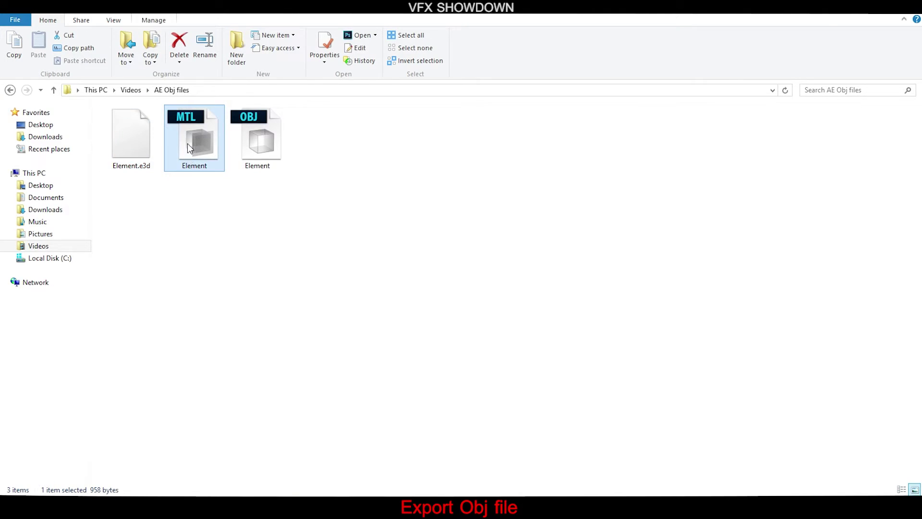
ctrl+click(264, 137)
drag(338, 140, 317, 150)
click(235, 158)
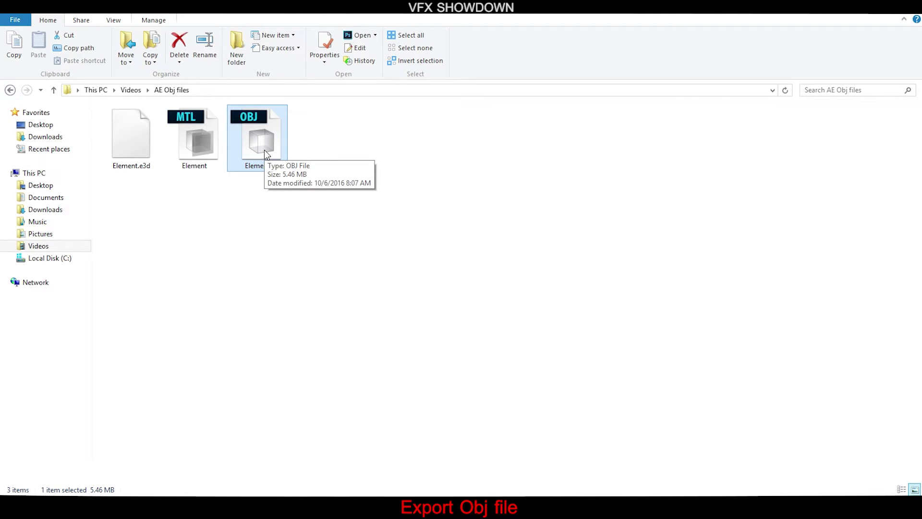
click(423, 132)
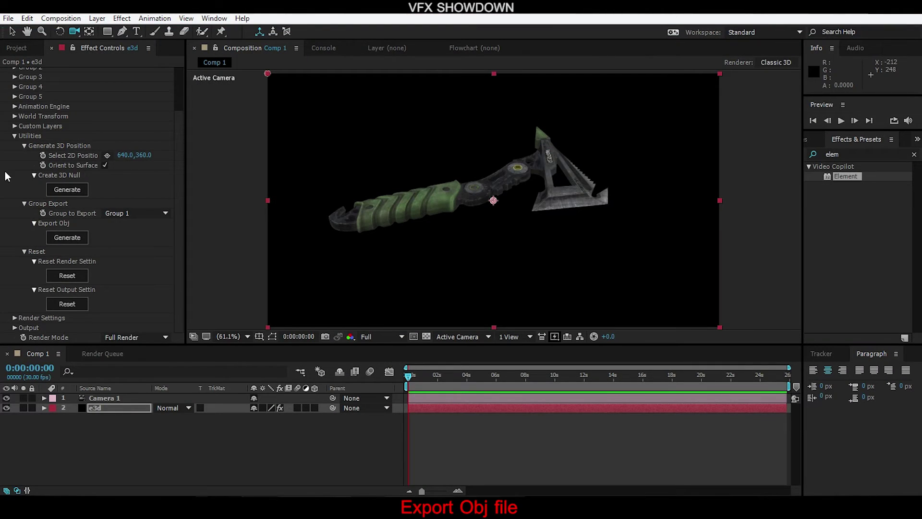
In Element's Scene Setup, delete the Group Folder holding the hatchet and Axe Blade models.
scroll(8, 176, up, 3)
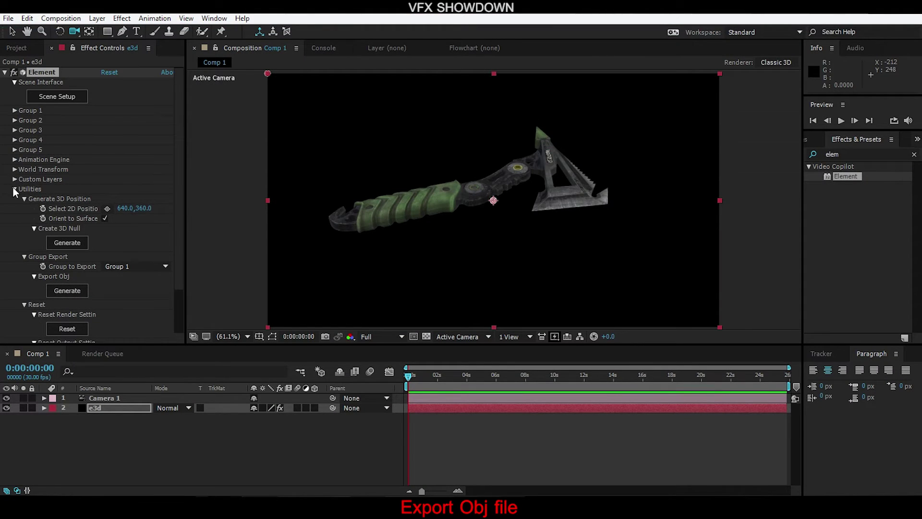
click(14, 189)
click(66, 97)
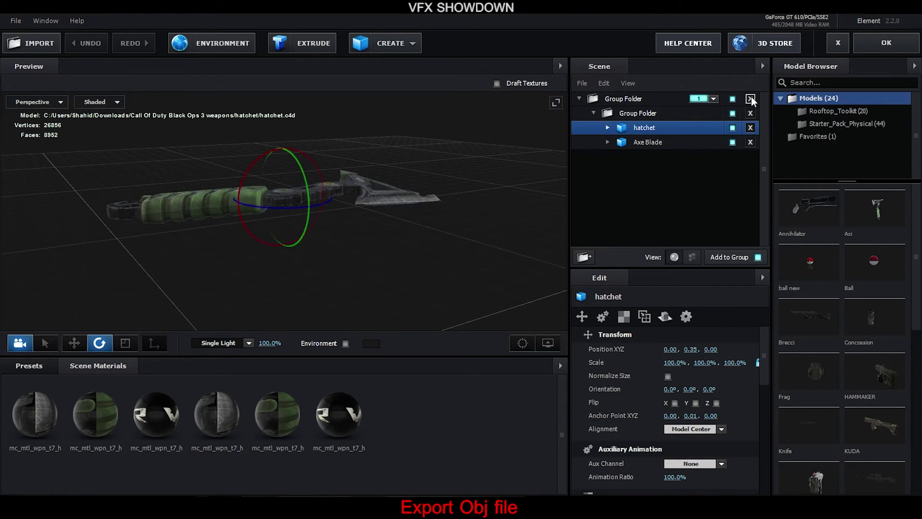
click(750, 99)
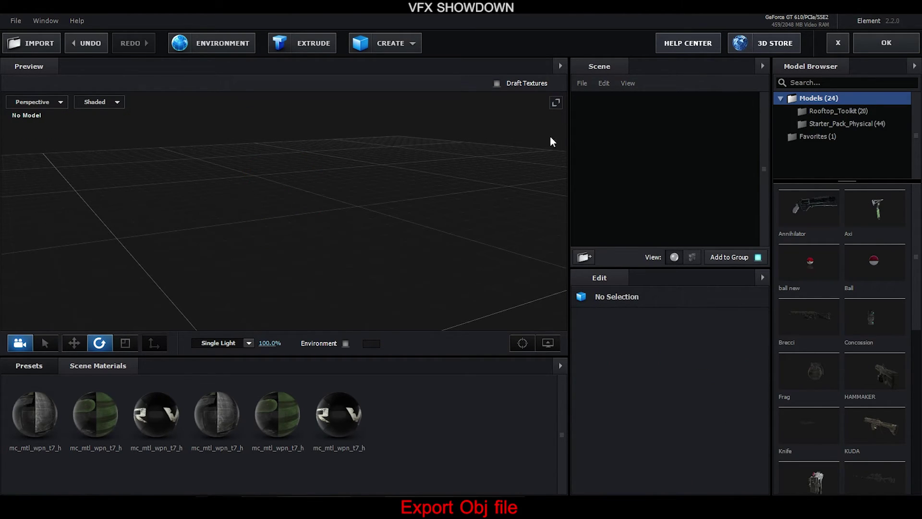
Import Element.obj from AE Obj files with default import preferences as a 53712-vertex model.
click(28, 45)
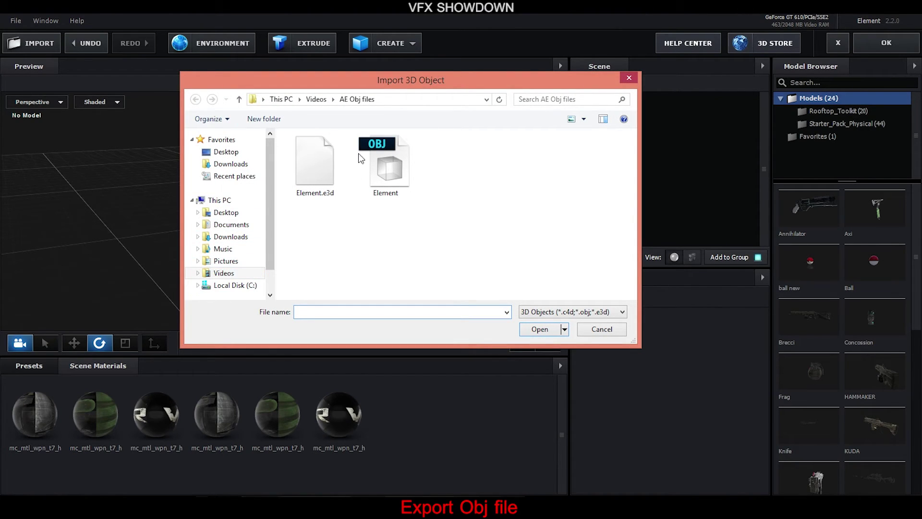
drag(449, 174, 405, 184)
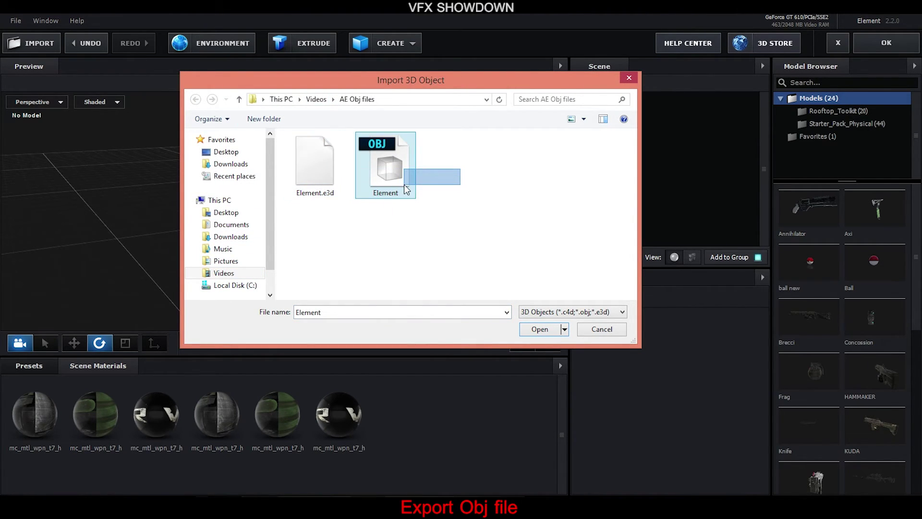
click(479, 175)
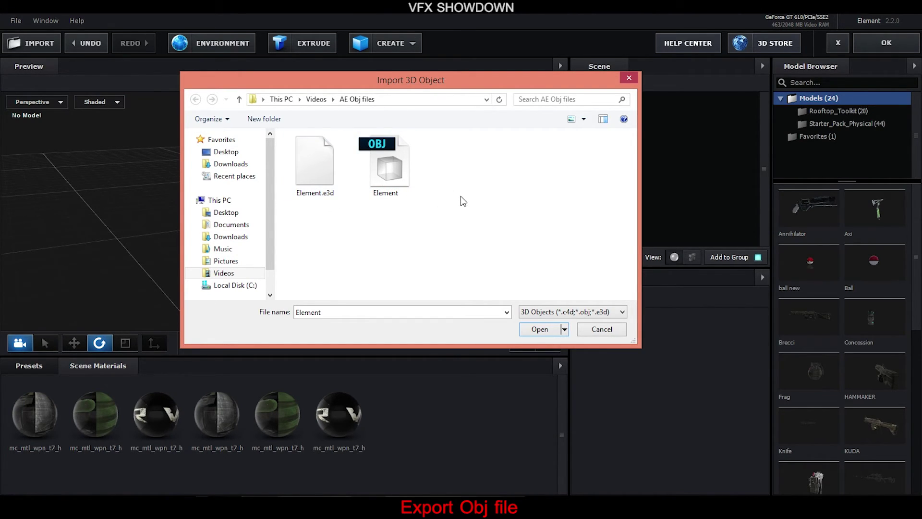
click(395, 179)
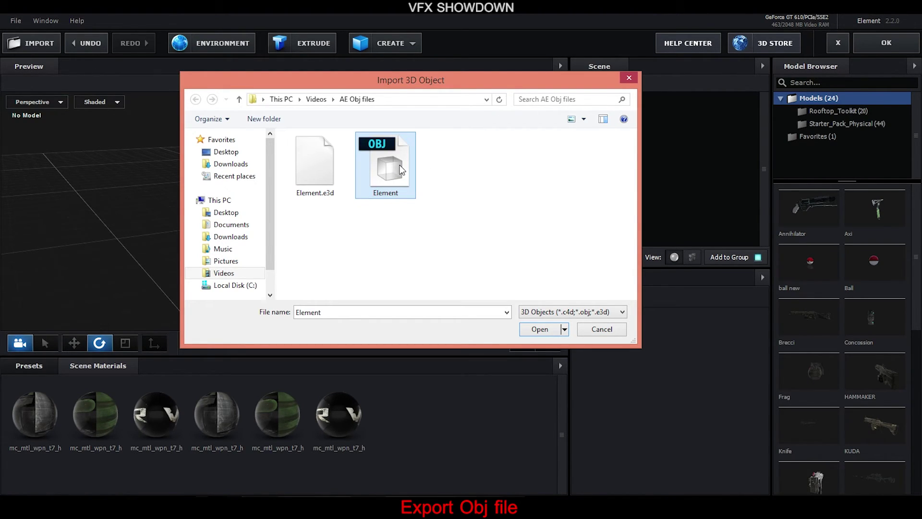
click(536, 329)
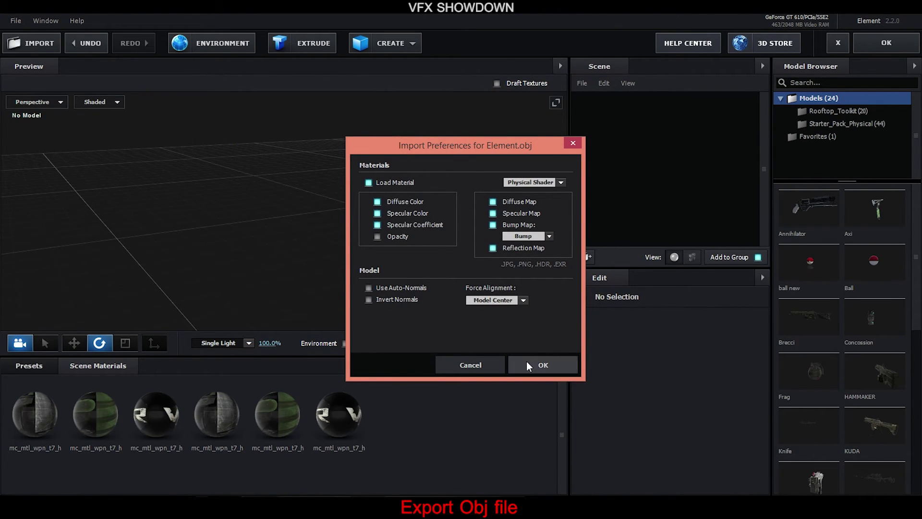
click(547, 360)
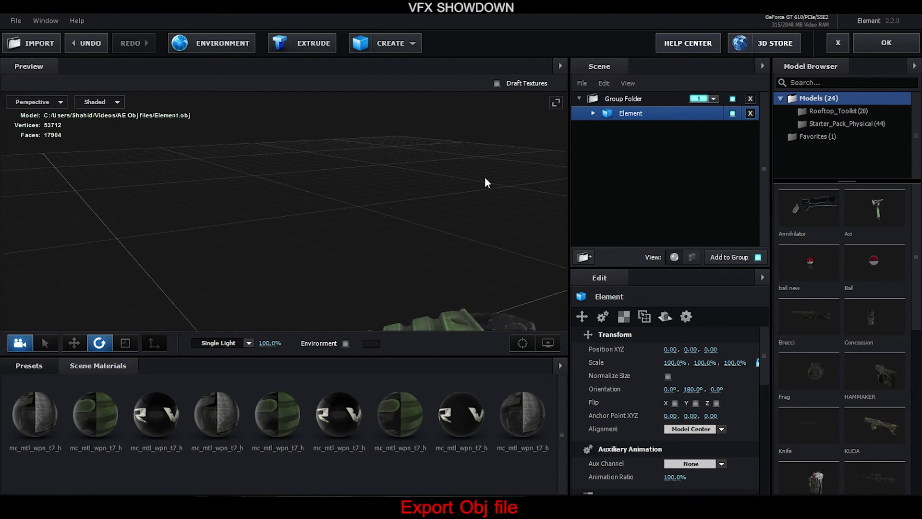
Orbit around the imported Element model in the preview, then delete its group folder.
drag(433, 231, 721, 177)
click(750, 99)
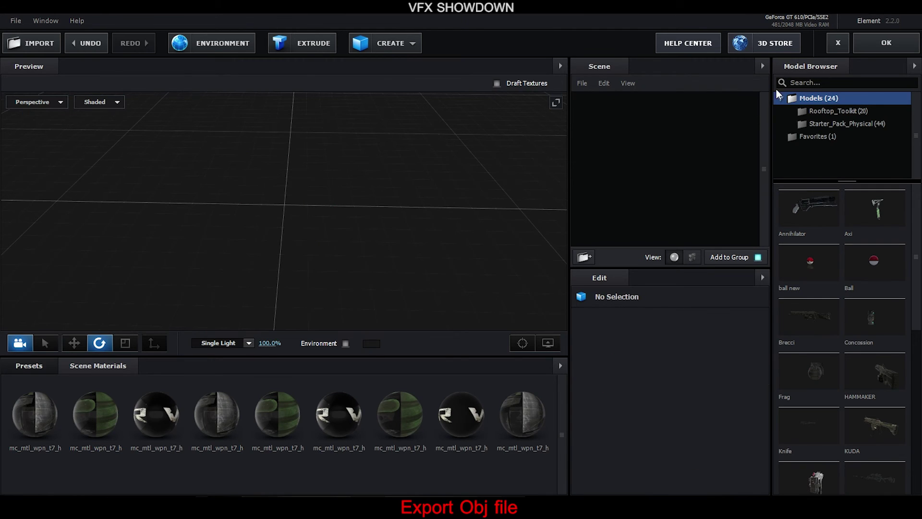
Close Element's scene setup with OK, clear the effects search, and switch to the Selection tool.
click(879, 45)
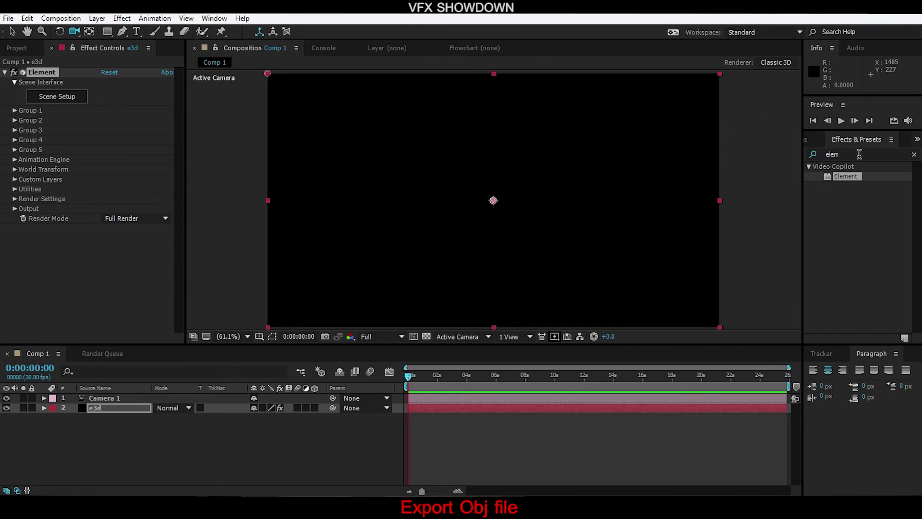
click(915, 155)
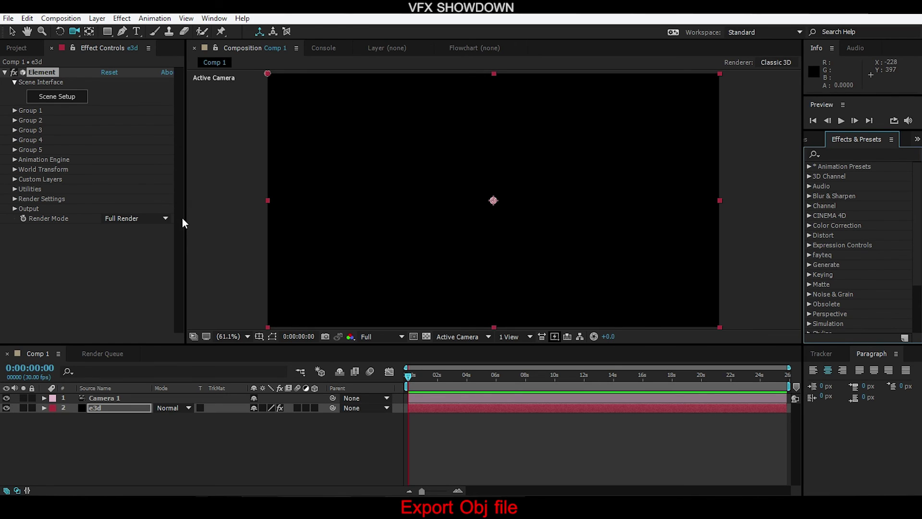
key(v)
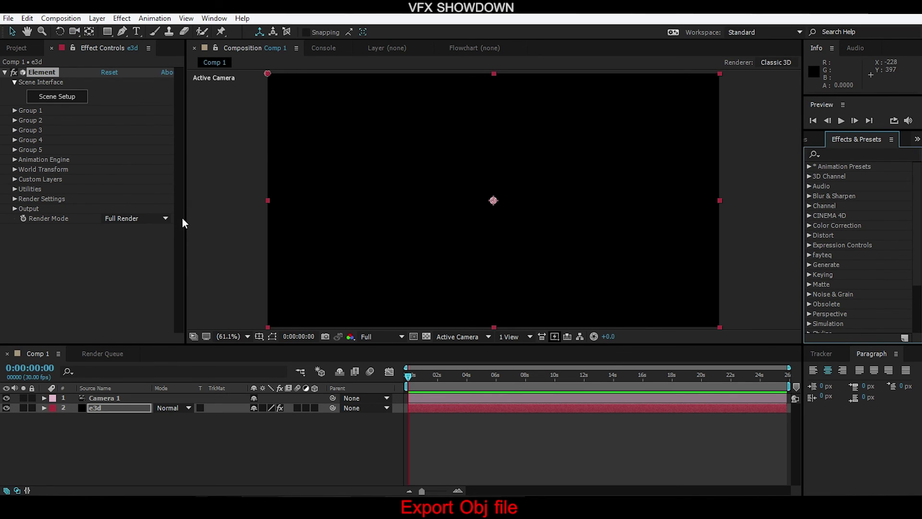